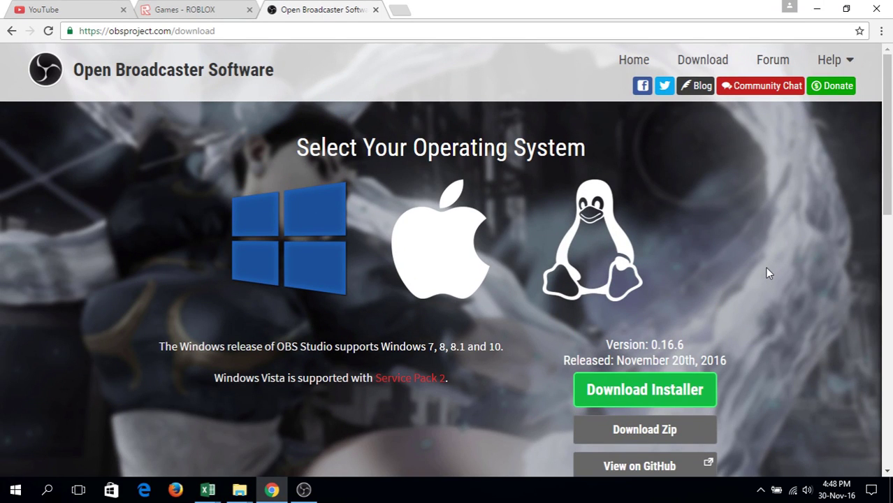
- Browse the OBS download page, viewing the Mac and Linux versions before returning to Windows
{"action": "scroll", "coordinate": [760, 269], "scroll_direction": "down", "scroll_amount": 2}
{"action": "scroll", "coordinate": [759, 269], "scroll_direction": "up", "scroll_amount": 2}
{"action": "scroll", "coordinate": [748, 241], "scroll_direction": "down", "scroll_amount": 1}
{"action": "scroll", "coordinate": [747, 244], "scroll_direction": "up", "scroll_amount": 1}
{"action": "scroll", "coordinate": [733, 248], "scroll_direction": "down", "scroll_amount": 2}
{"action": "scroll", "coordinate": [733, 248], "scroll_direction": "up", "scroll_amount": 2}
{"action": "left_click", "coordinate": [470, 255]}
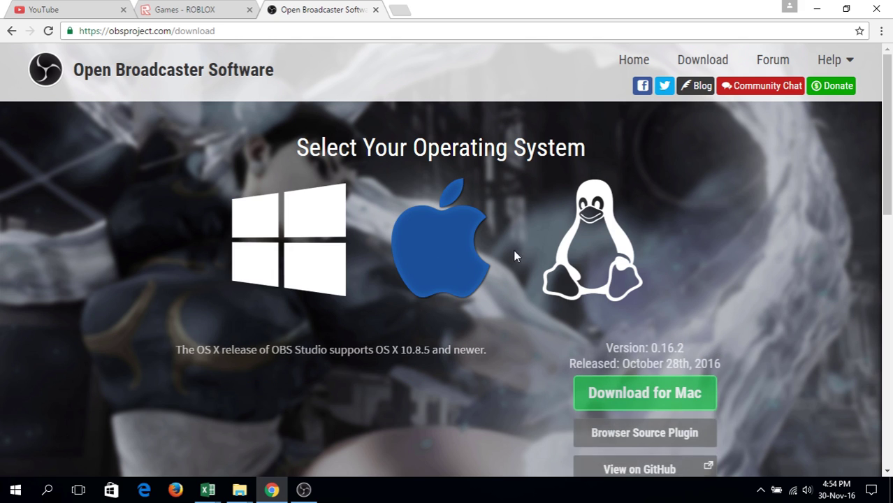
{"action": "left_click", "coordinate": [604, 249]}
{"action": "left_click", "coordinate": [321, 256]}
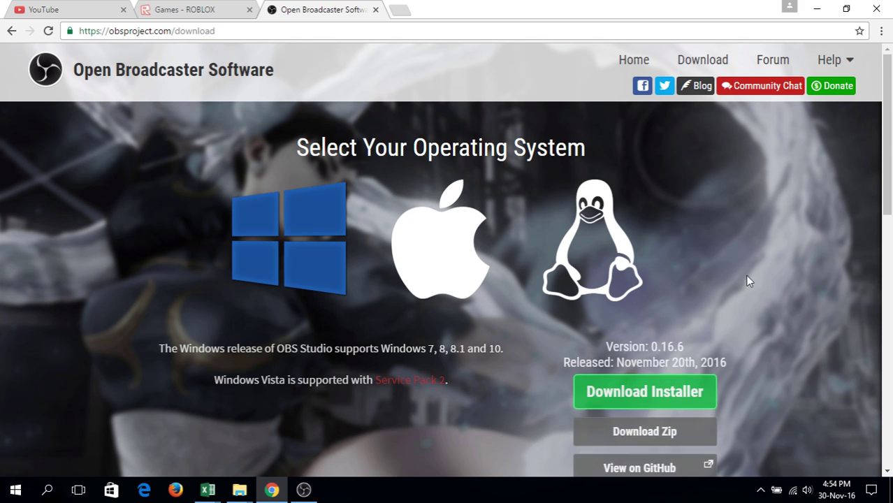
- Start downloading the OBS Studio 0.16.6 Windows installer
{"action": "scroll", "coordinate": [787, 266], "scroll_direction": "down", "scroll_amount": 1}
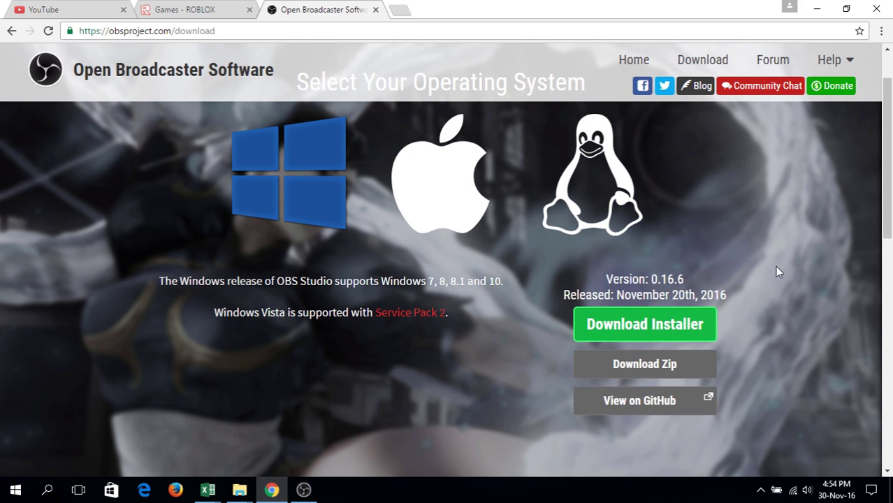
{"action": "scroll", "coordinate": [753, 268], "scroll_direction": "up", "scroll_amount": 1}
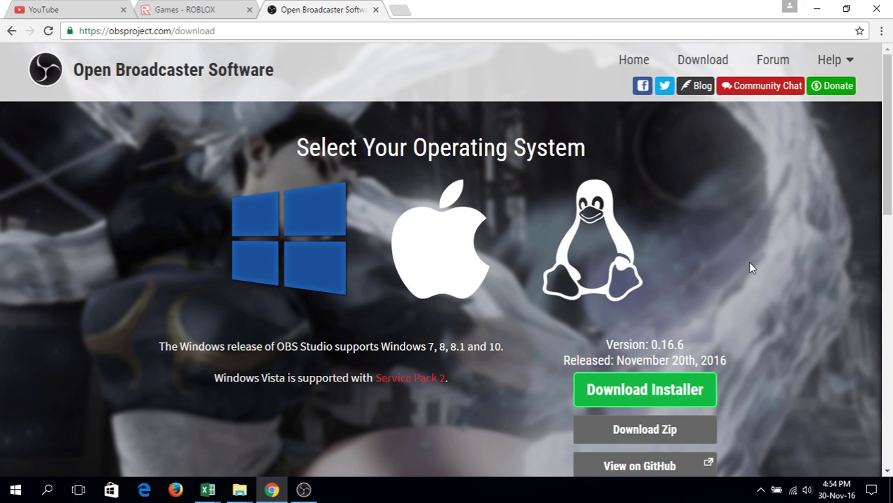
{"action": "scroll", "coordinate": [750, 266], "scroll_direction": "down", "scroll_amount": 1}
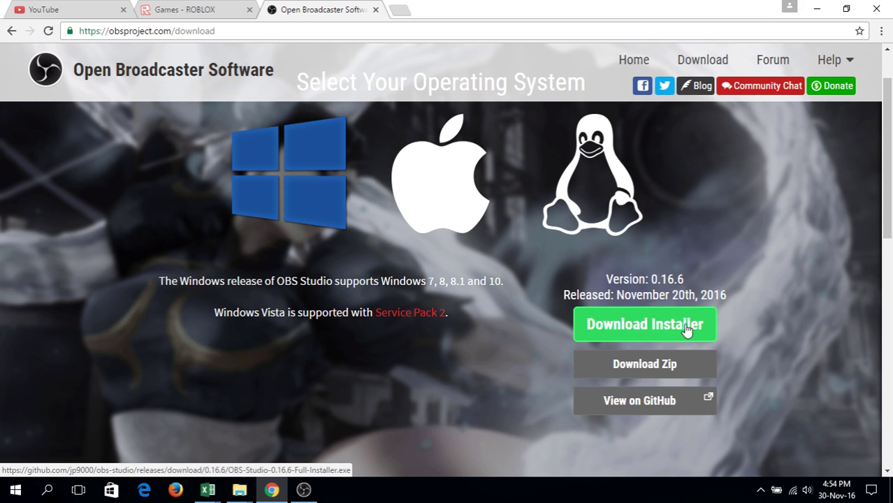
{"action": "left_click", "coordinate": [708, 329]}
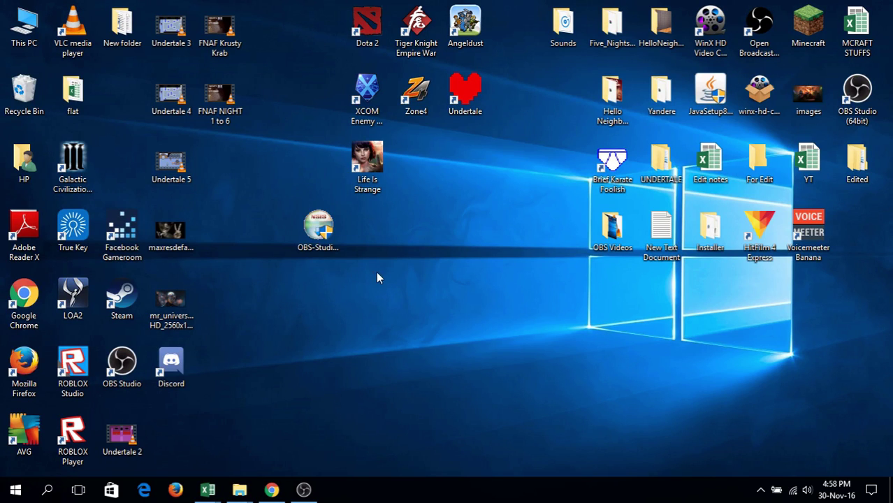
- Select the 94.1 MB OBS-Studio 0.16.6 installer icon on the desktop, then clear the selection
{"action": "left_click", "coordinate": [320, 234]}
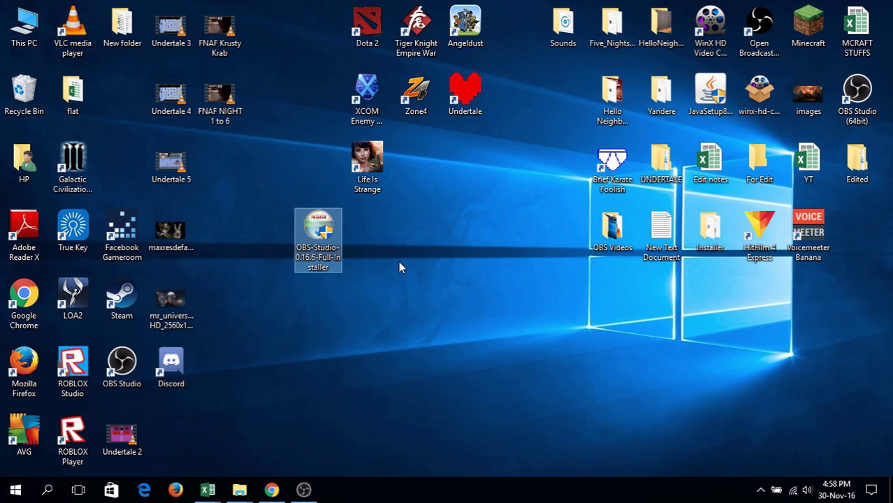
{"action": "left_click", "coordinate": [388, 292]}
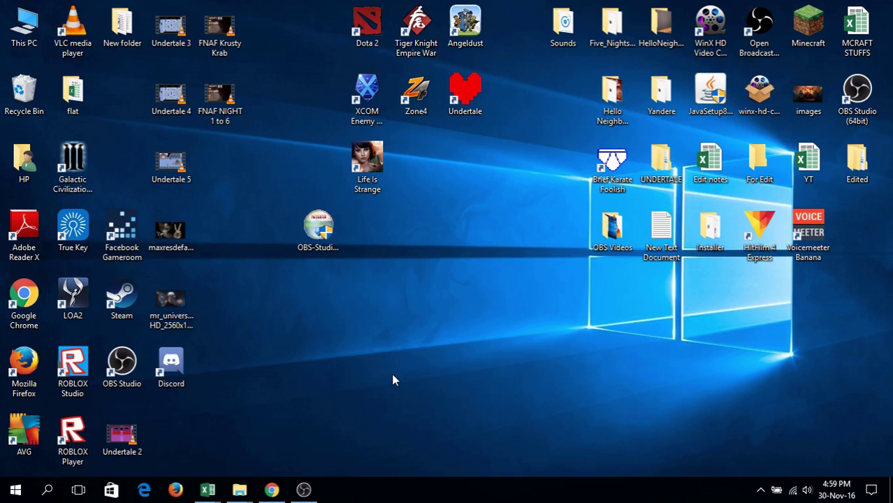
- Bring up the OBS window, shift it slightly left, select Display Capture 3, and begin adding a scene
{"action": "left_click", "coordinate": [305, 490]}
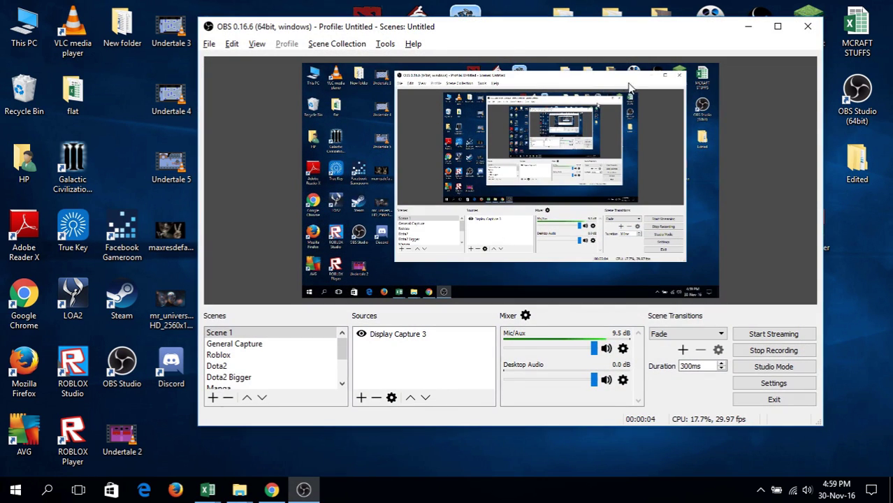
{"action": "left_click_drag", "start_coordinate": [619, 32], "coordinate": [574, 36]}
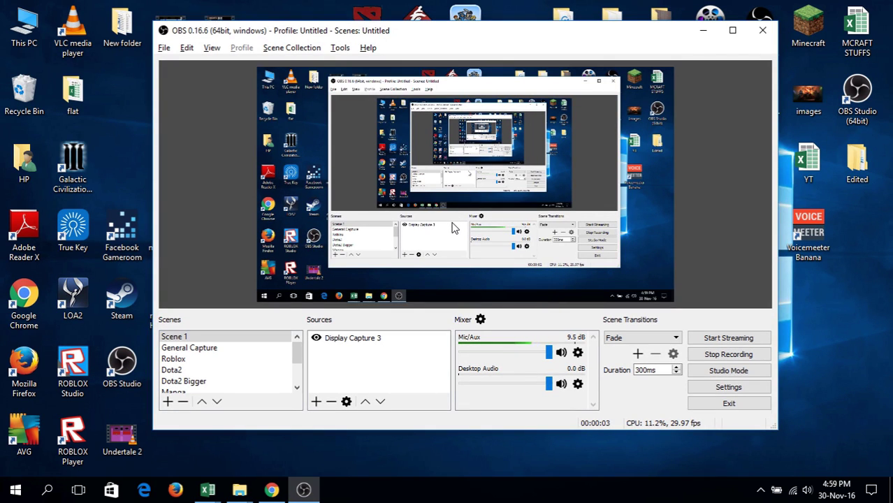
{"action": "left_click", "coordinate": [346, 338]}
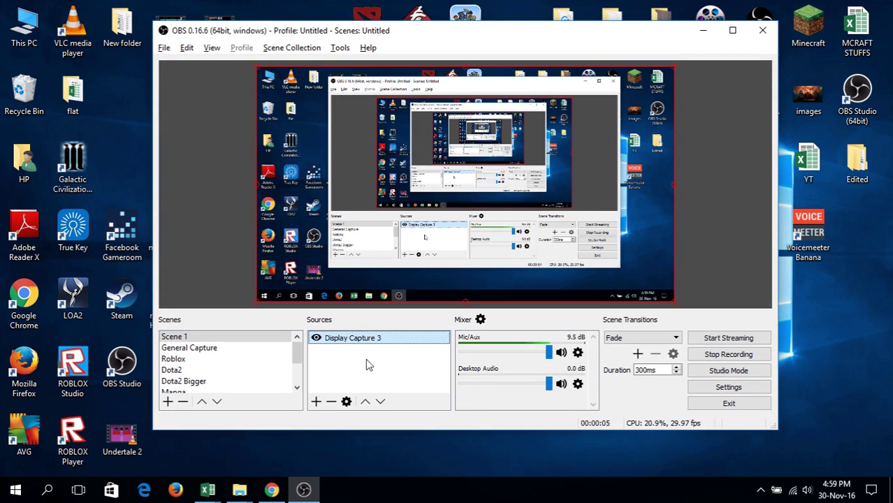
{"action": "left_click", "coordinate": [298, 355]}
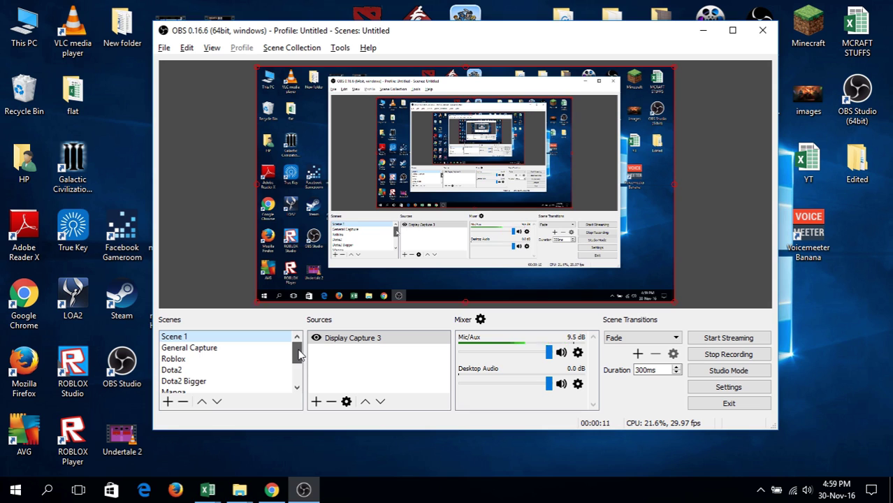
{"action": "mouse_move", "coordinate": [298, 355]}
{"action": "left_mouse_down"}
{"action": "mouse_move", "coordinate": [298, 375]}
{"action": "mouse_move", "coordinate": [298, 356]}
{"action": "left_mouse_up"}
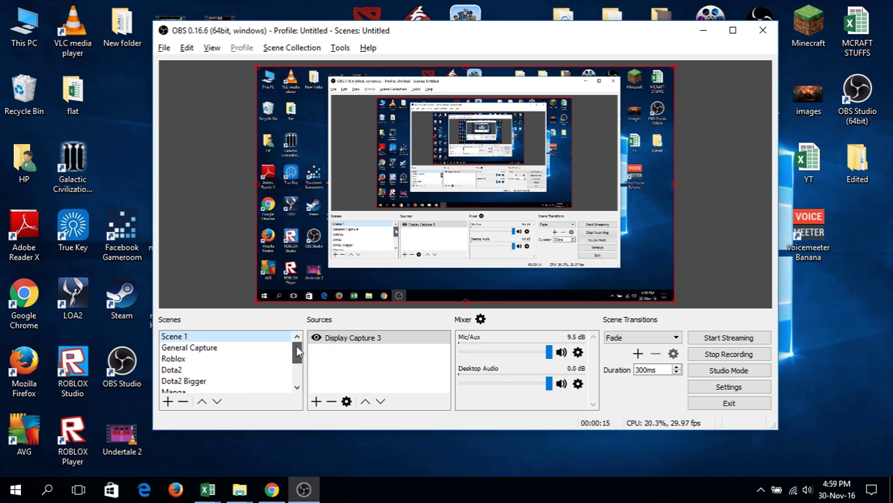
{"action": "left_click", "coordinate": [168, 402]}
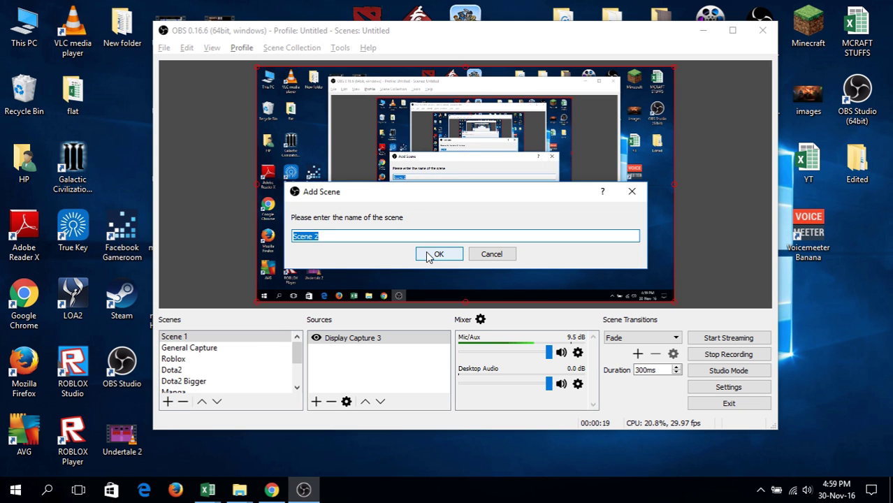
- Create the scene 'New' and add a new Game Capture source to it
{"action": "type", "text": "N"}
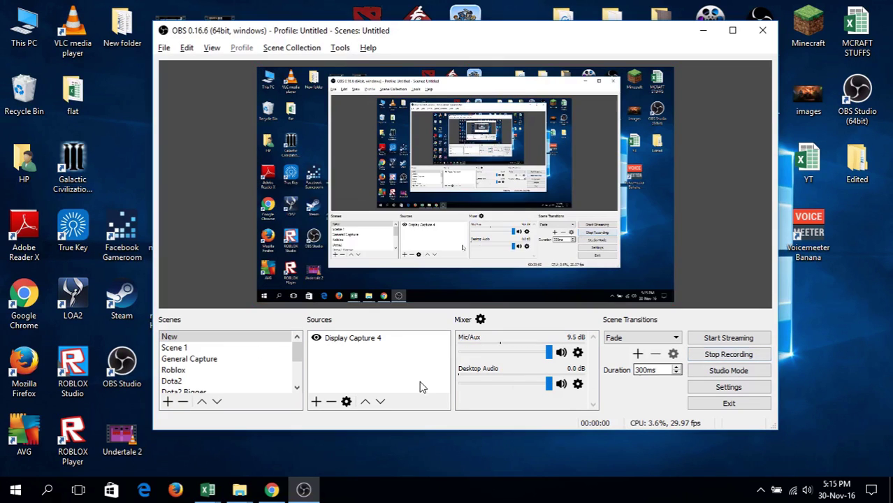
{"action": "left_click", "coordinate": [355, 365]}
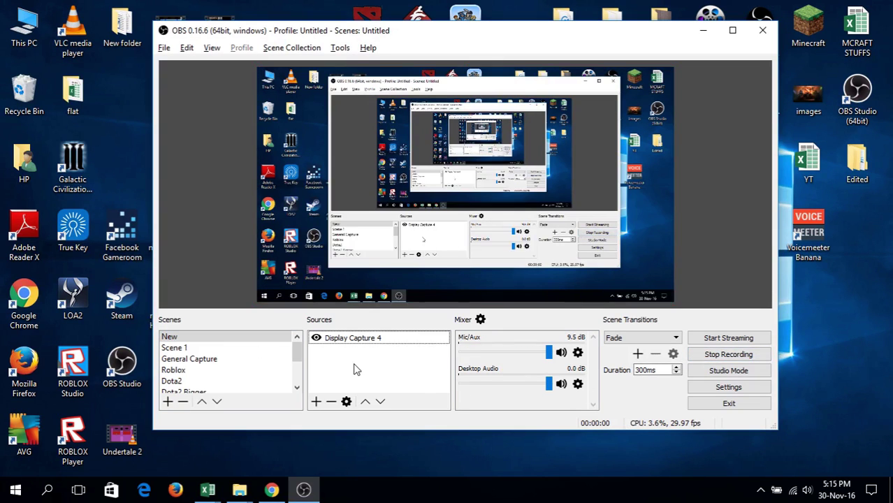
{"action": "right_click", "coordinate": [336, 363]}
{"action": "mouse_move", "coordinate": [366, 370]}
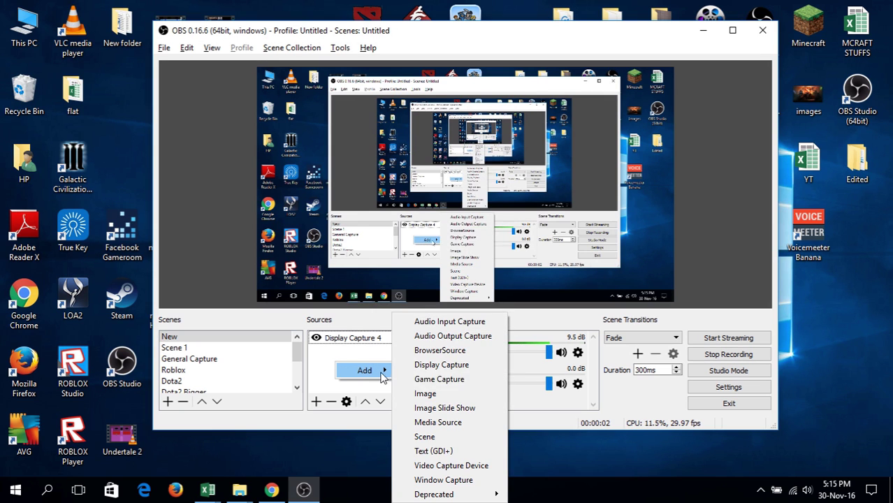
{"action": "left_click", "coordinate": [441, 380]}
{"action": "left_click", "coordinate": [489, 323]}
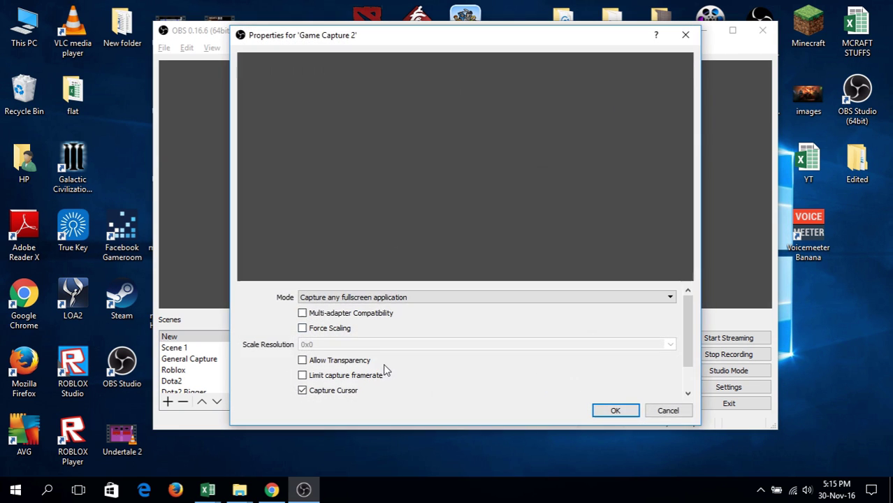
- Set the game capture Mode to Capture specific window and apply the settings
{"action": "left_click", "coordinate": [358, 298]}
{"action": "key", "text": "Escape"}
{"action": "key", "text": "Down"}
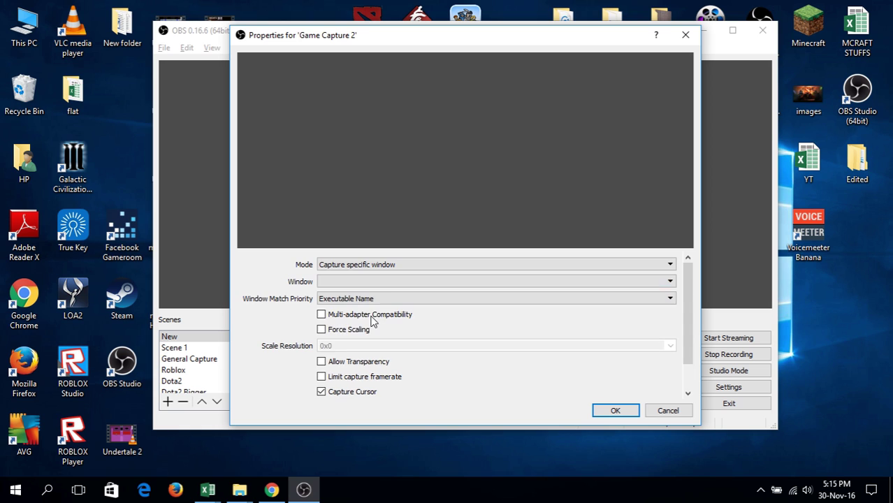
{"action": "left_click", "coordinate": [387, 282]}
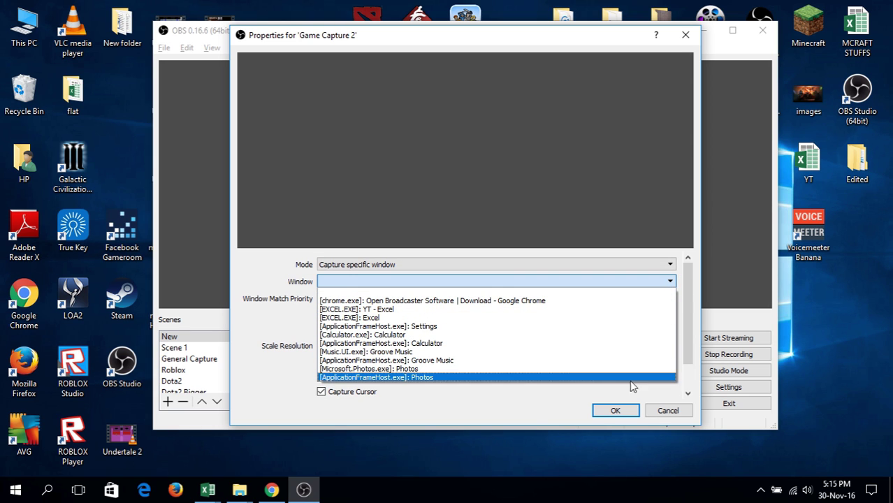
{"action": "left_click", "coordinate": [650, 411]}
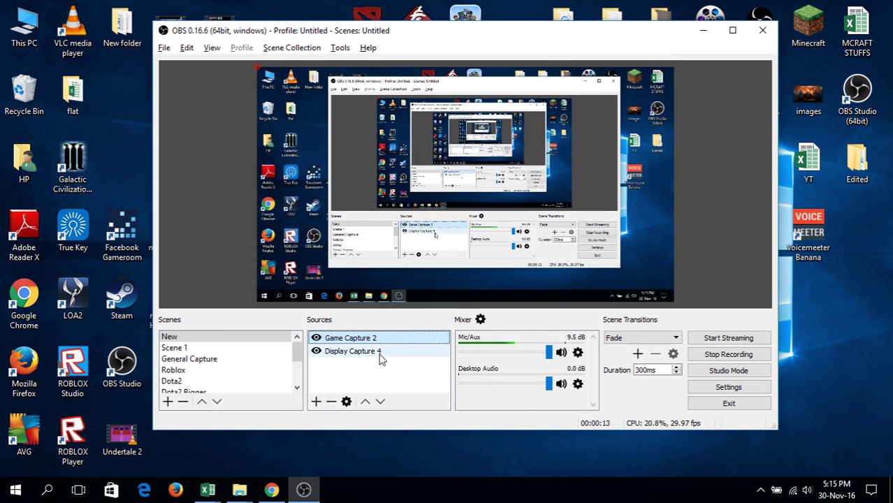
- Move Game Capture 2 below Display Capture 4, then add the existing Video Capture Device webcam
{"action": "left_click_drag", "start_coordinate": [355, 339], "coordinate": [355, 356]}
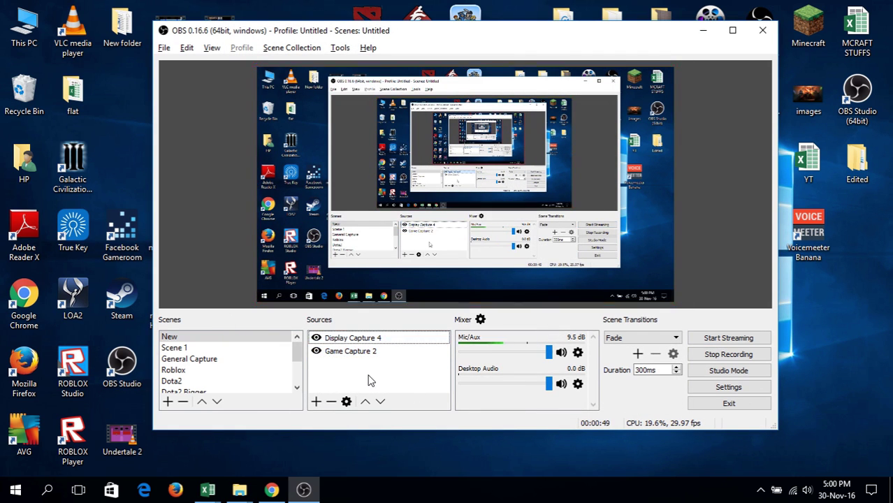
{"action": "right_click", "coordinate": [335, 372]}
{"action": "mouse_move", "coordinate": [378, 379]}
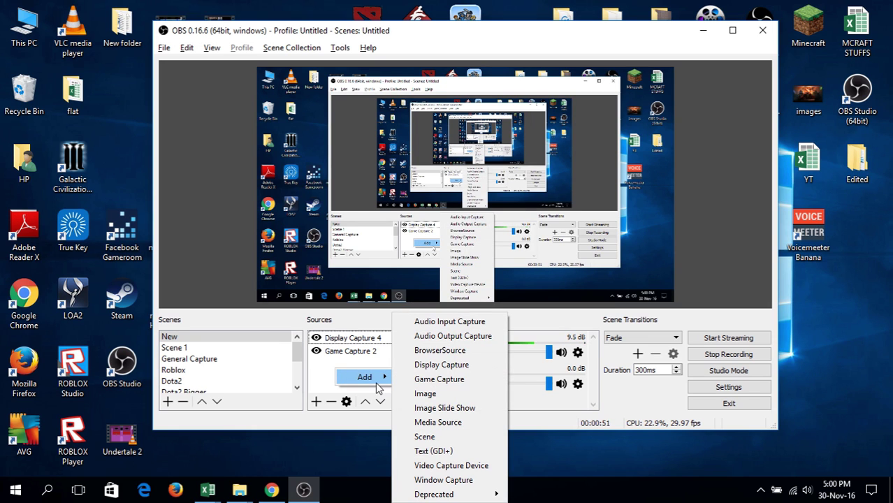
{"action": "left_click", "coordinate": [448, 465]}
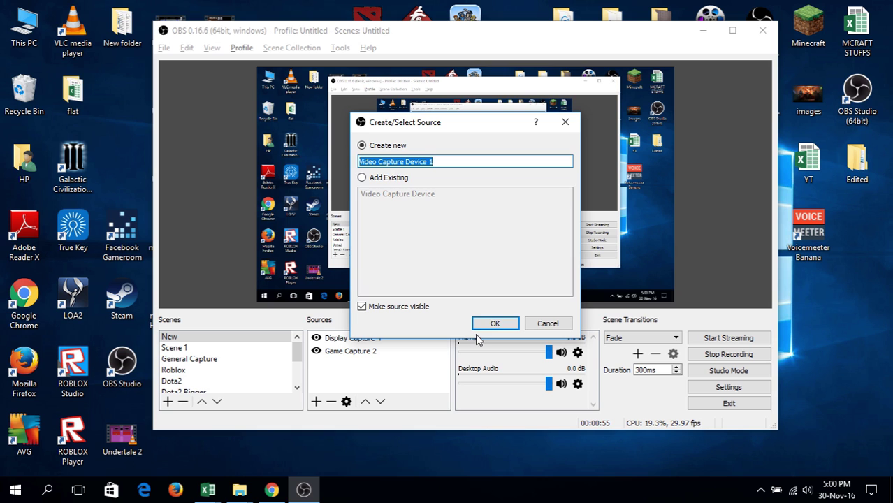
{"action": "left_click", "coordinate": [389, 179]}
{"action": "left_click", "coordinate": [394, 195]}
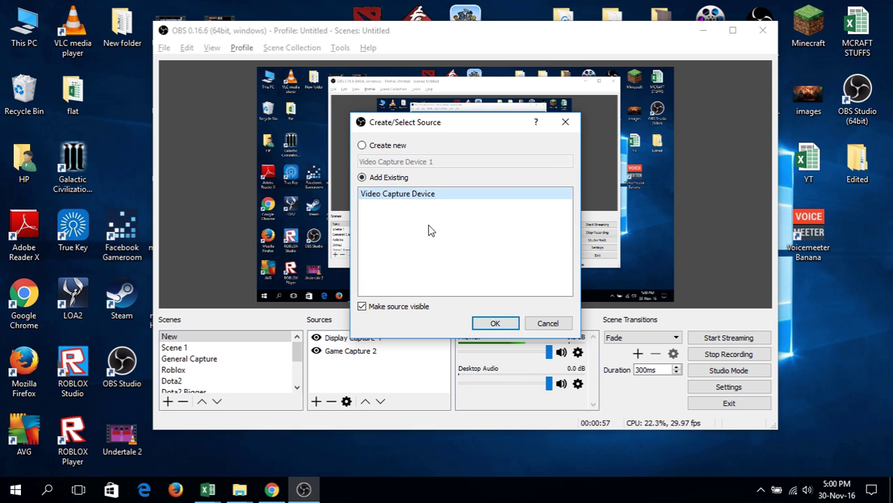
{"action": "left_click", "coordinate": [497, 323]}
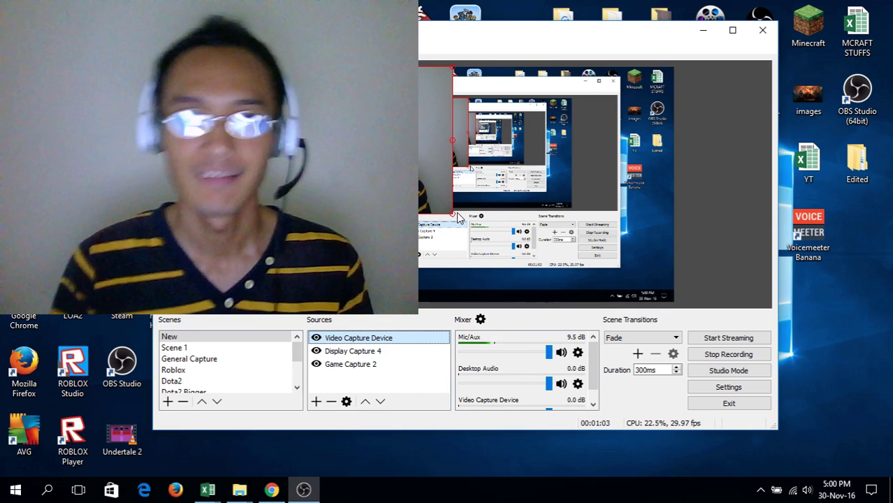
- Resize the webcam to 277 × 208 at position 1089, 0 in the top-right corner, verifying via Edit Transform
{"action": "left_click_drag", "start_coordinate": [443, 214], "coordinate": [344, 139]}
{"action": "left_click_drag", "start_coordinate": [286, 114], "coordinate": [592, 123]}
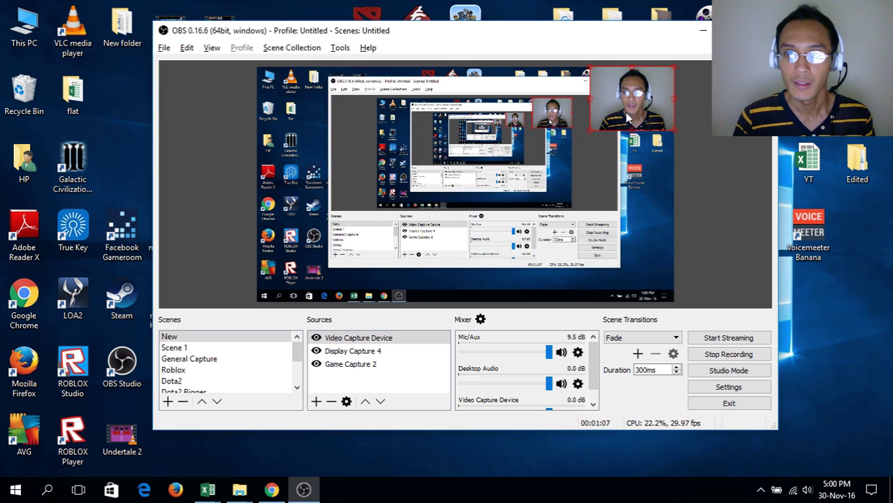
{"action": "right_click", "coordinate": [630, 105]}
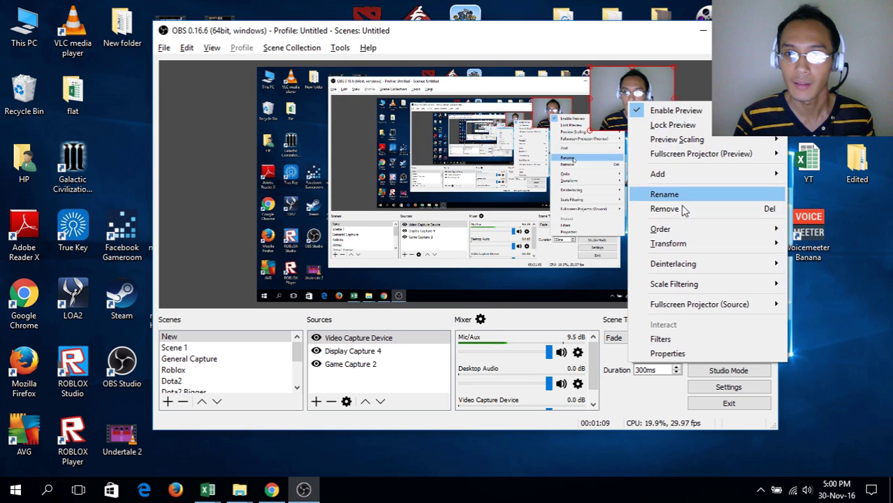
{"action": "mouse_move", "coordinate": [741, 155]}
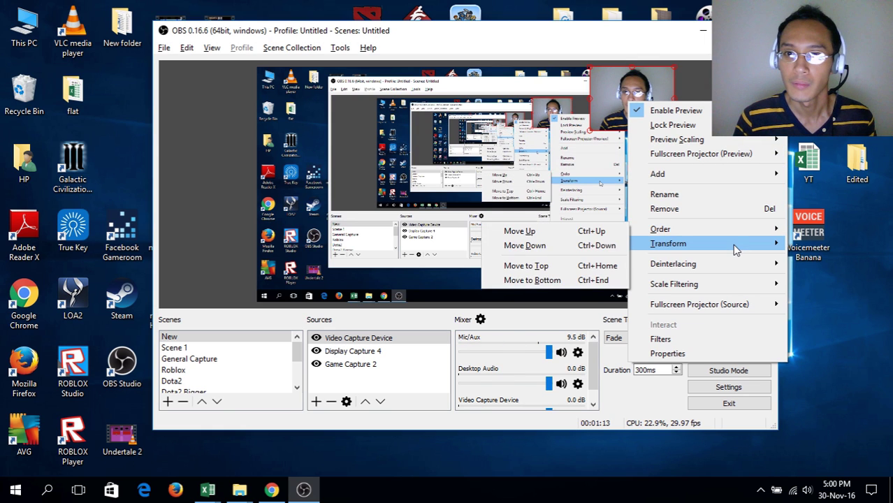
{"action": "mouse_move", "coordinate": [734, 246]}
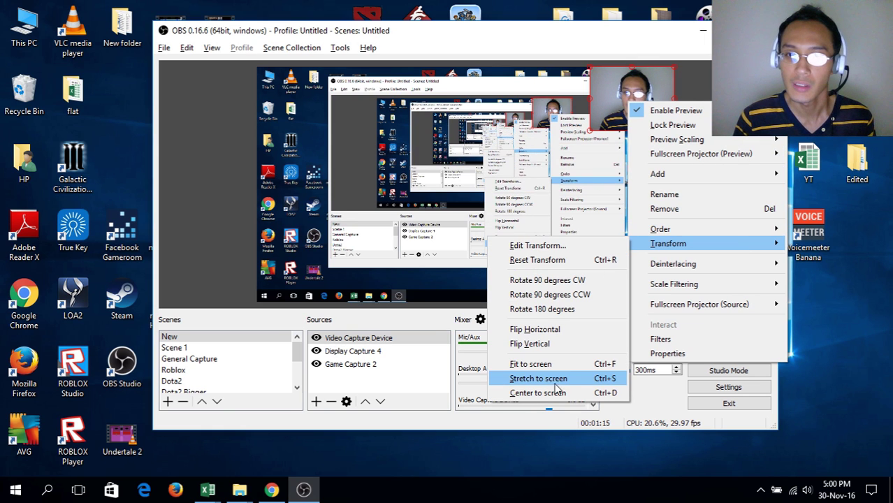
{"action": "left_click", "coordinate": [569, 246]}
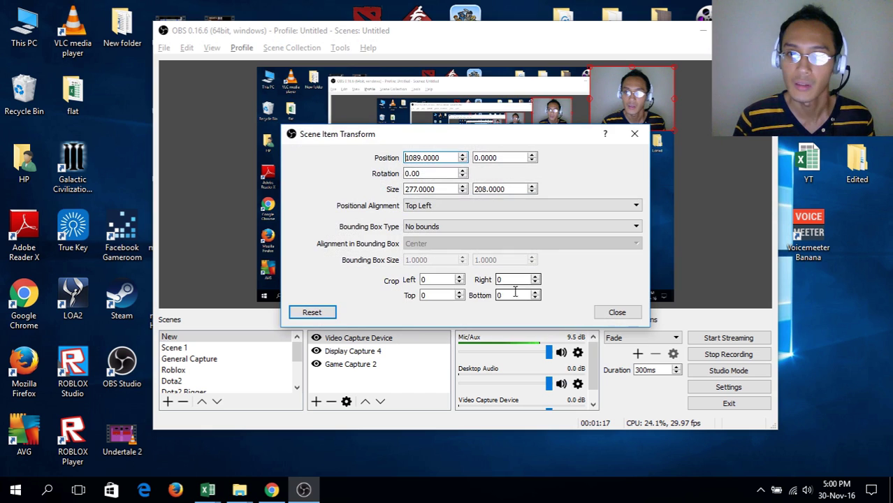
{"action": "left_click", "coordinate": [637, 137]}
{"action": "right_click", "coordinate": [648, 113]}
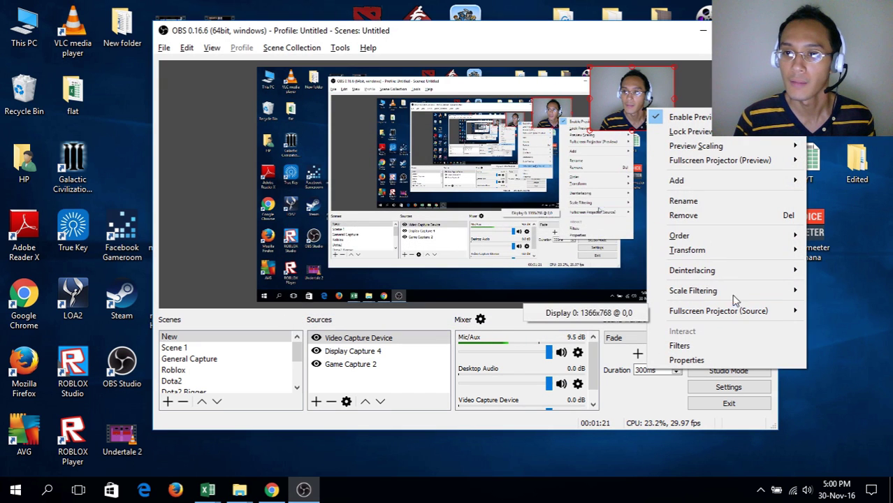
{"action": "mouse_move", "coordinate": [737, 295]}
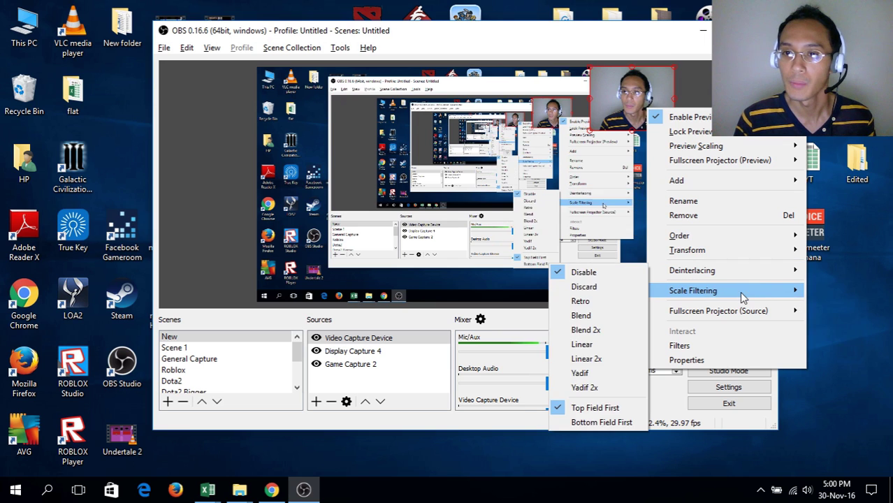
{"action": "left_click", "coordinate": [349, 375]}
{"action": "right_click", "coordinate": [363, 379]}
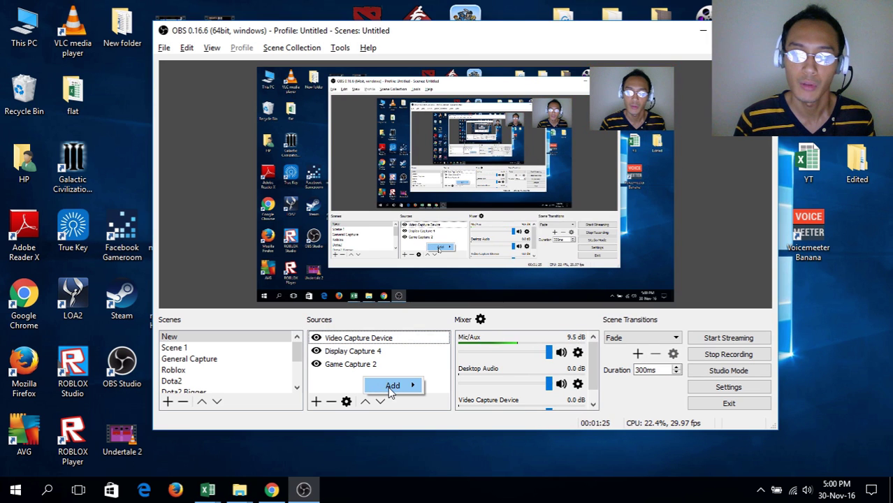
{"action": "mouse_move", "coordinate": [395, 385]}
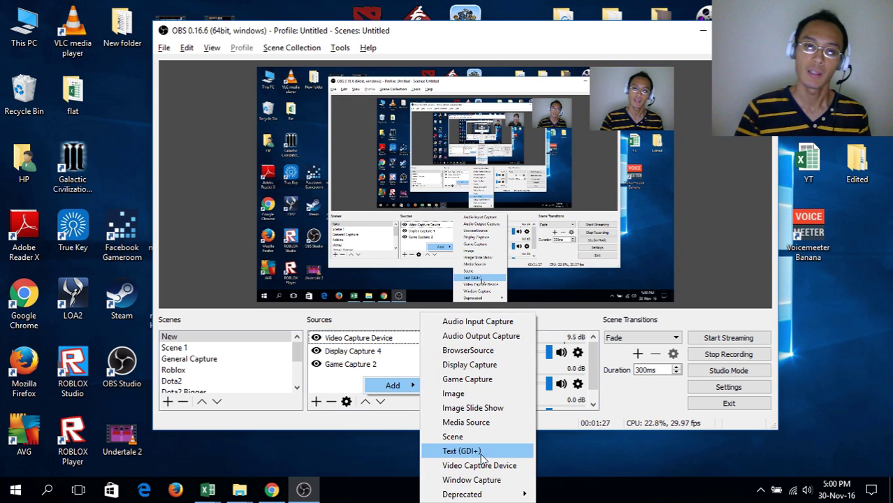
{"action": "left_click", "coordinate": [333, 385]}
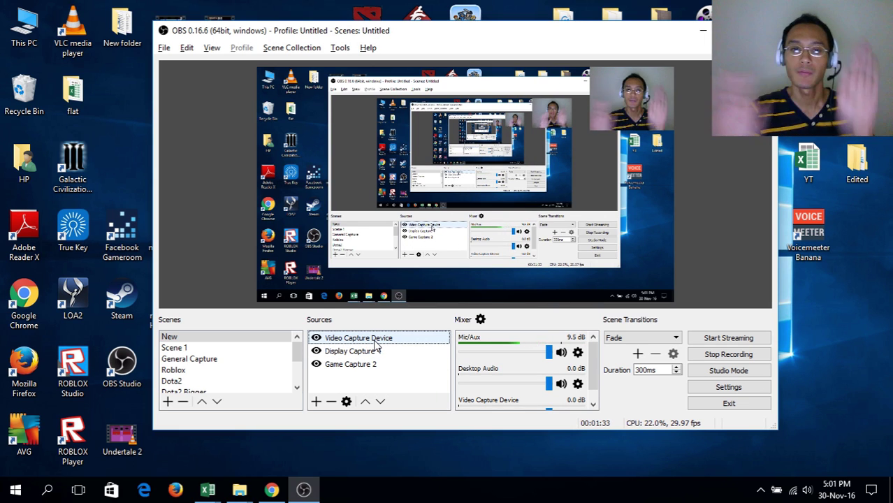
{"action": "left_click", "coordinate": [357, 365]}
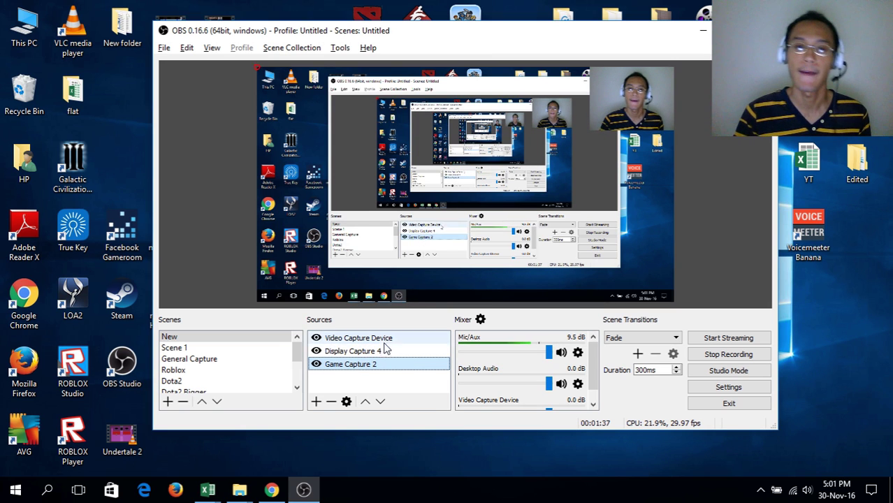
{"action": "left_click", "coordinate": [360, 349]}
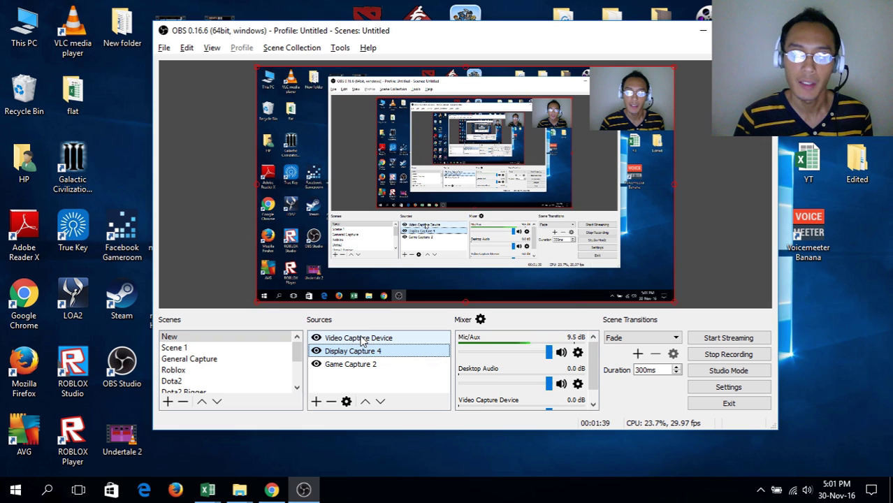
{"action": "mouse_move", "coordinate": [363, 341]}
{"action": "left_mouse_down"}
{"action": "mouse_move", "coordinate": [363, 350]}
{"action": "mouse_move", "coordinate": [368, 343]}
{"action": "left_mouse_up"}
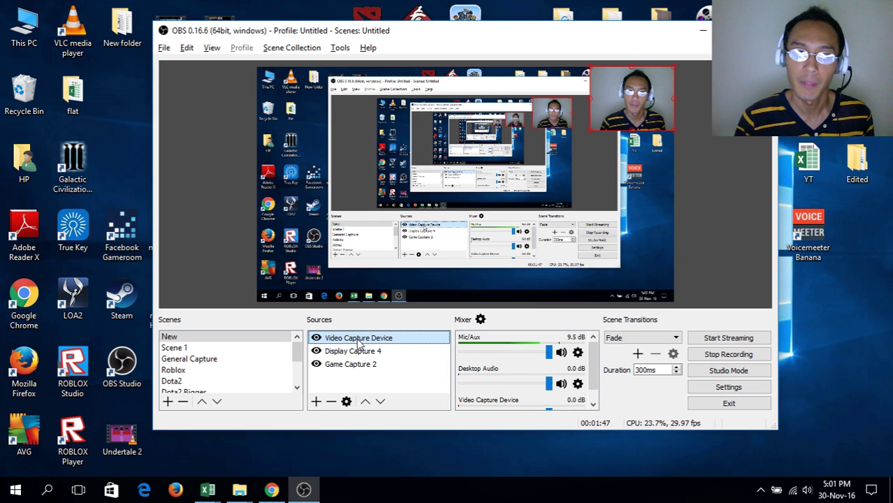
{"action": "left_click_drag", "start_coordinate": [359, 343], "coordinate": [361, 376]}
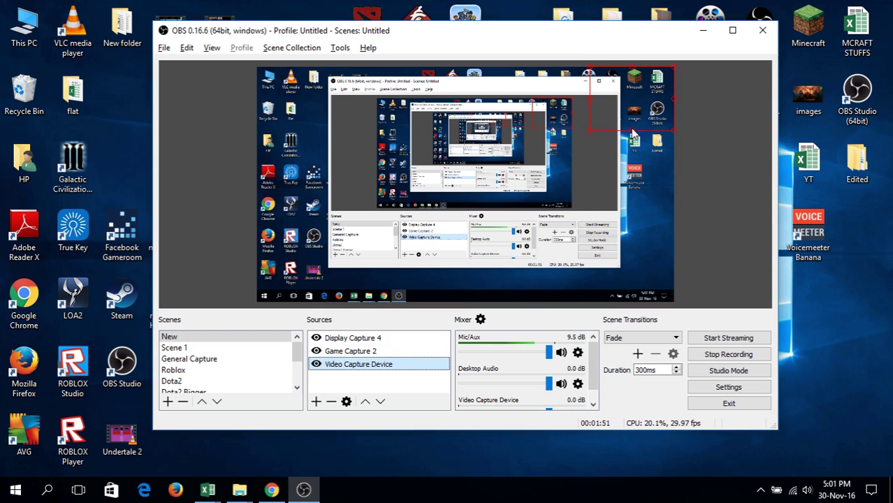
{"action": "left_click_drag", "start_coordinate": [362, 376], "coordinate": [369, 338]}
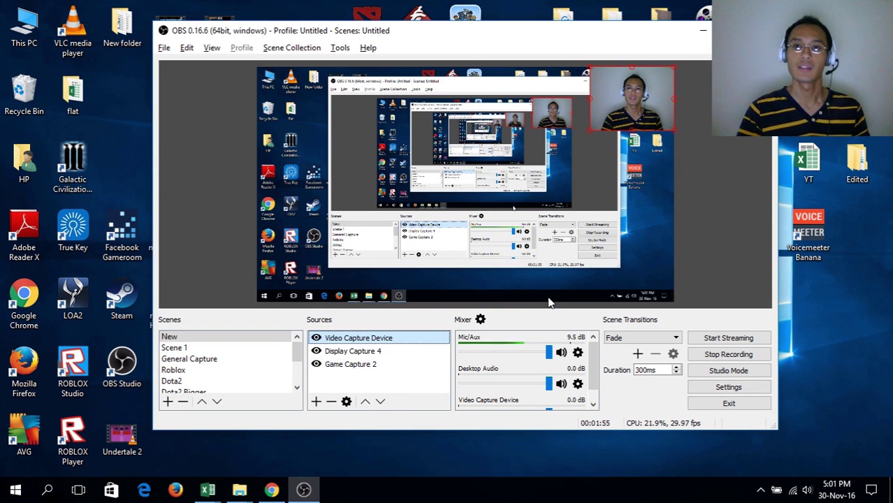